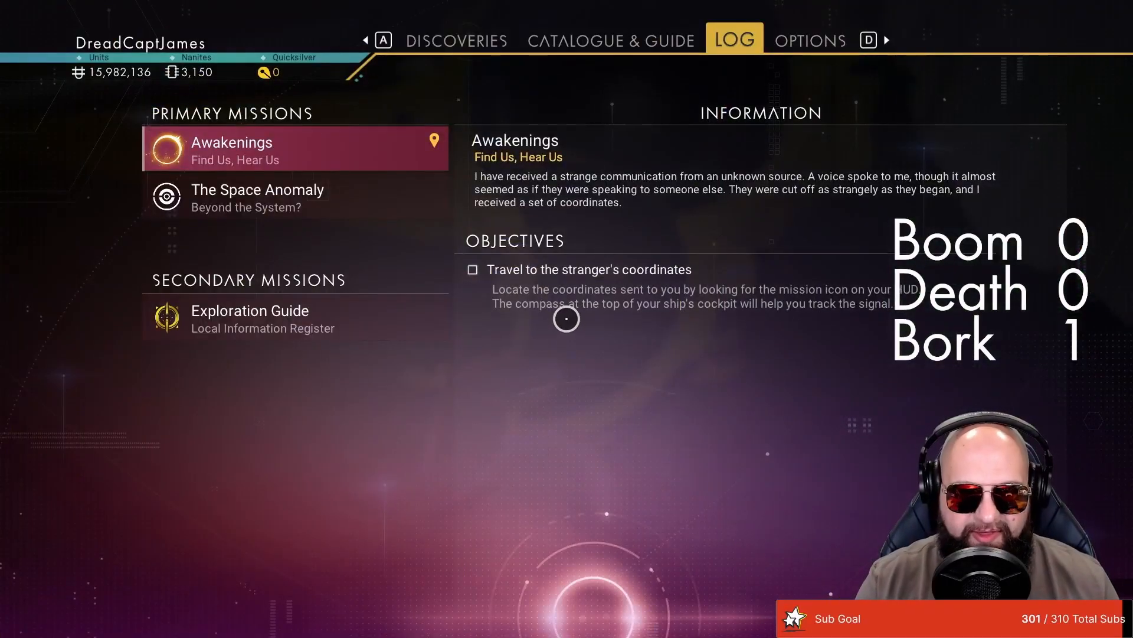
# Quit No Man's Sky to the desktop via the Options page and confirm the prompt
pyautogui.click(790, 36)
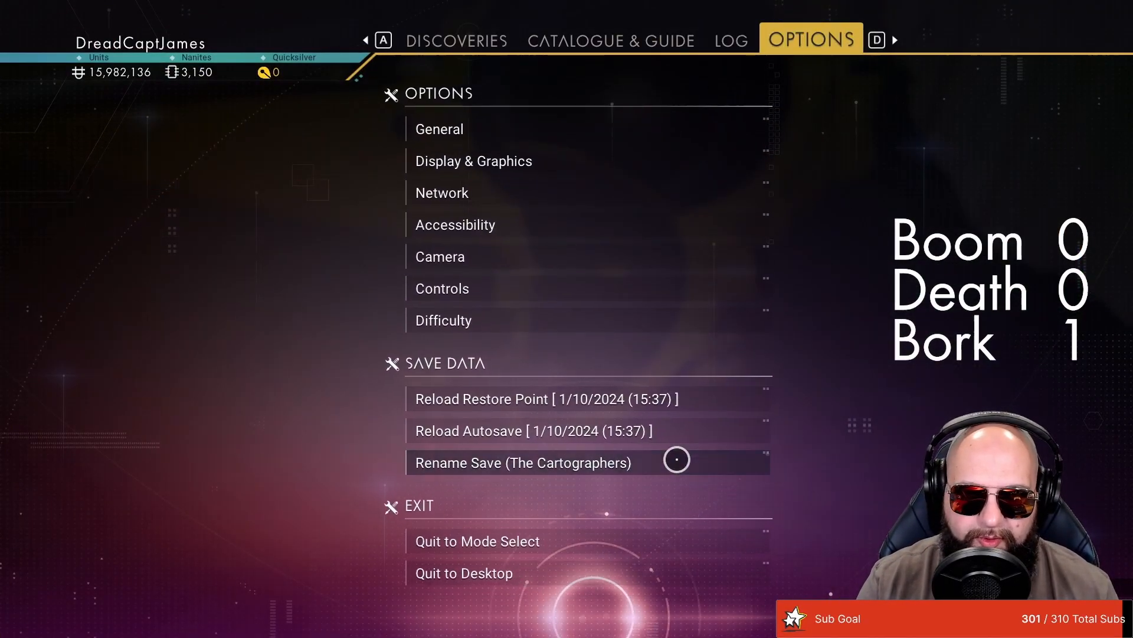
pyautogui.click(467, 572)
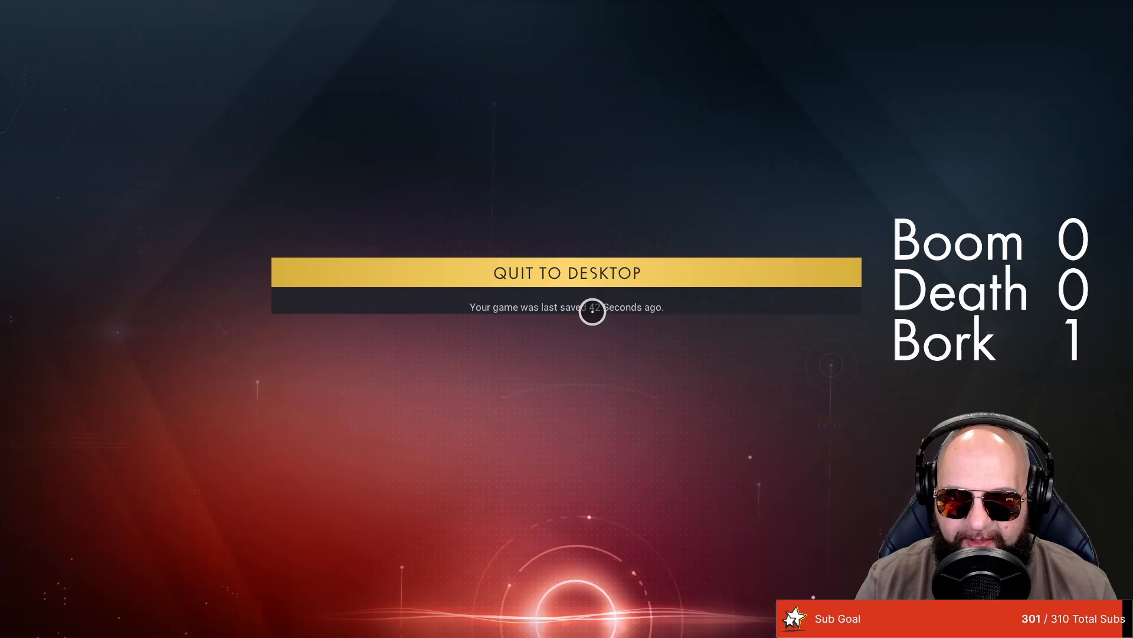
pyautogui.click(462, 376)
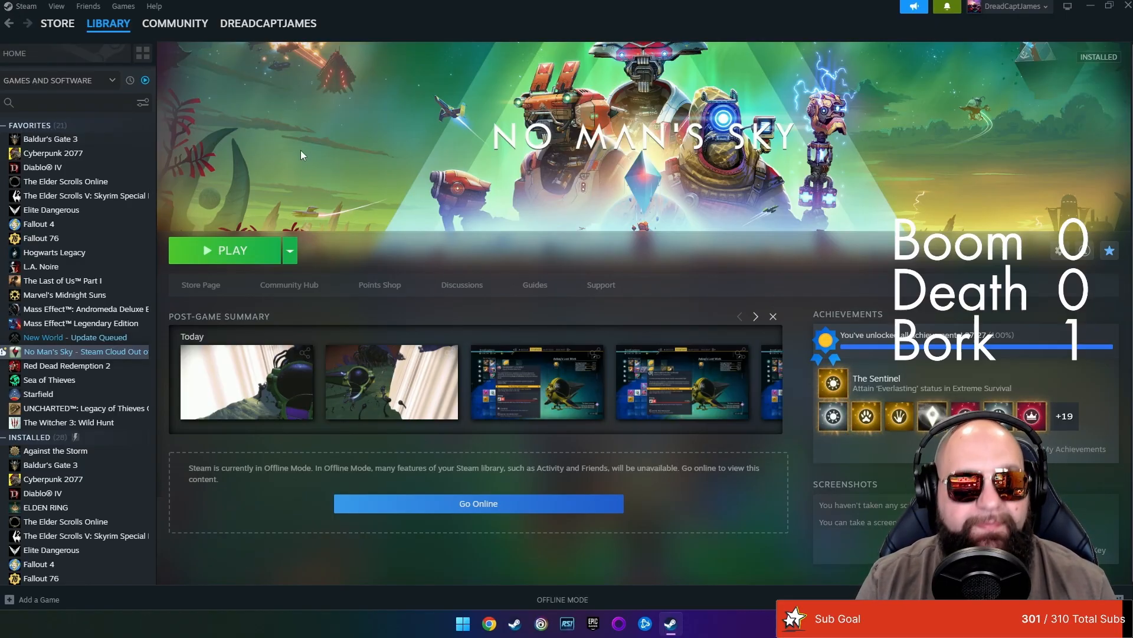
# Put Steam back online and launch No Man's Sky from its library page
pyautogui.click(25, 8)
pyautogui.click(49, 64)
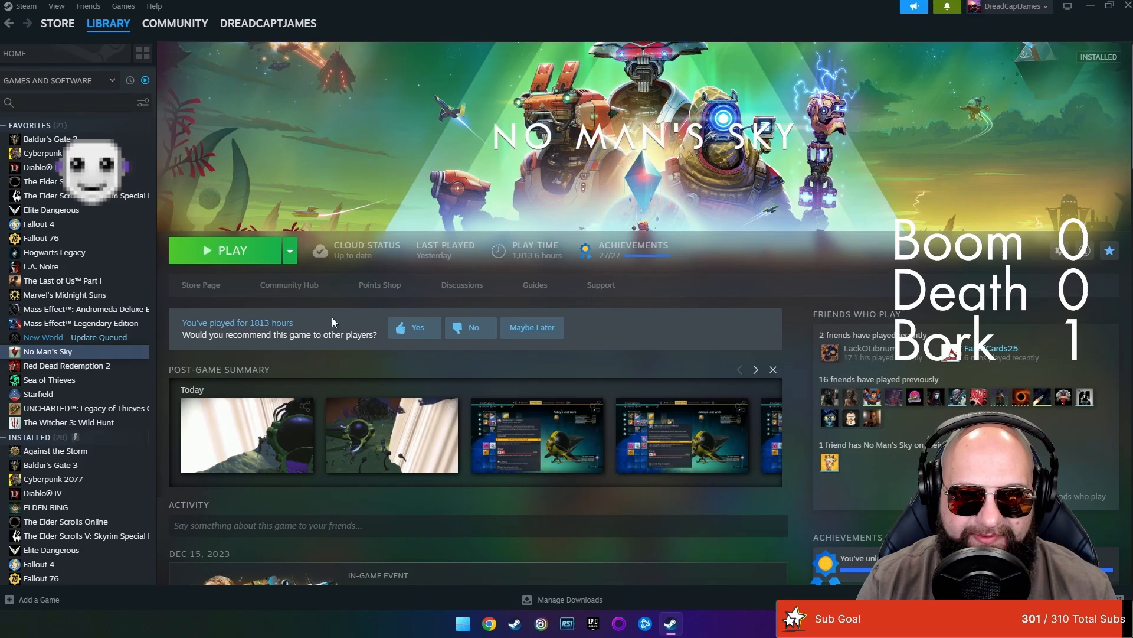
pyautogui.click(224, 250)
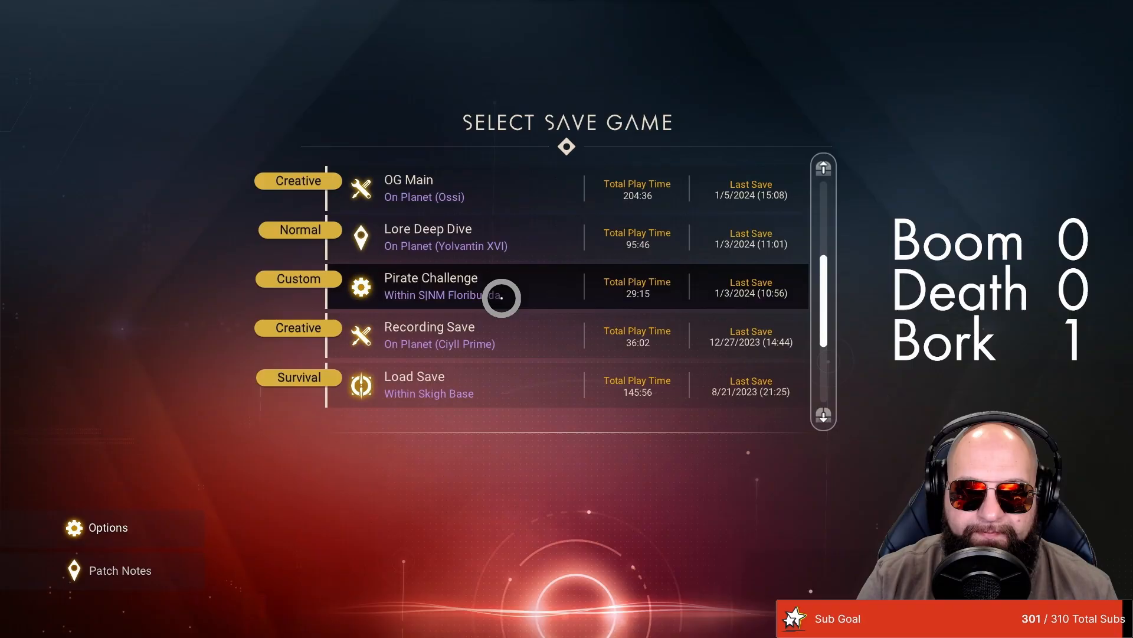
pyautogui.scroll(-2, 501, 296)
pyautogui.scroll(-2, 460, 354)
# View the New Game modes from the save list, back out, and leave the game for Steam
pyautogui.click(456, 390)
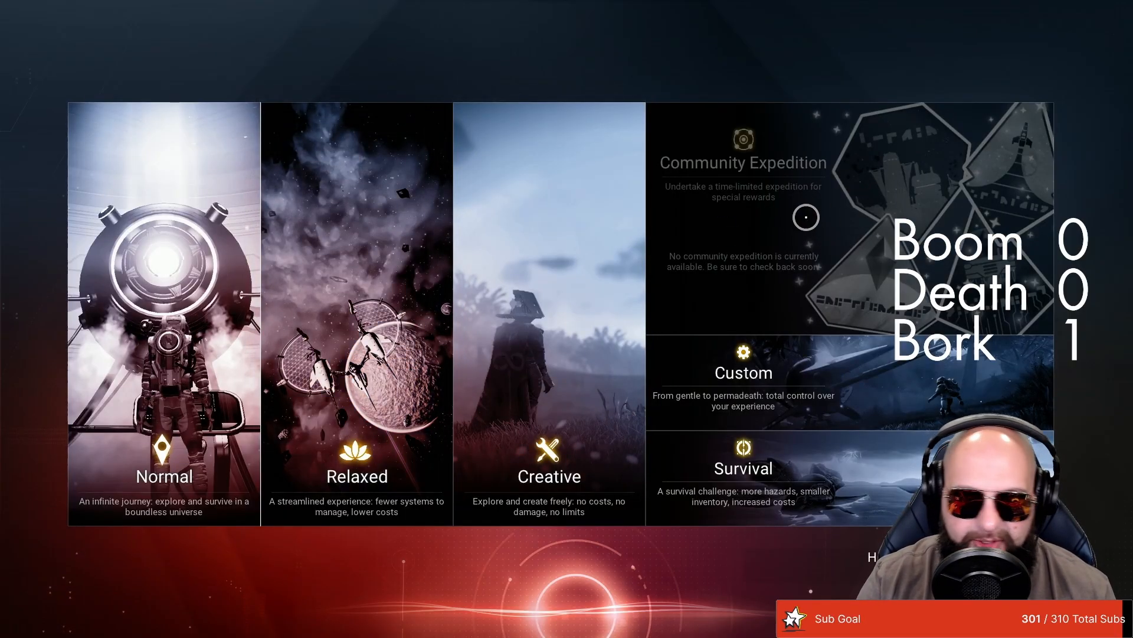
pyautogui.press('Escape')
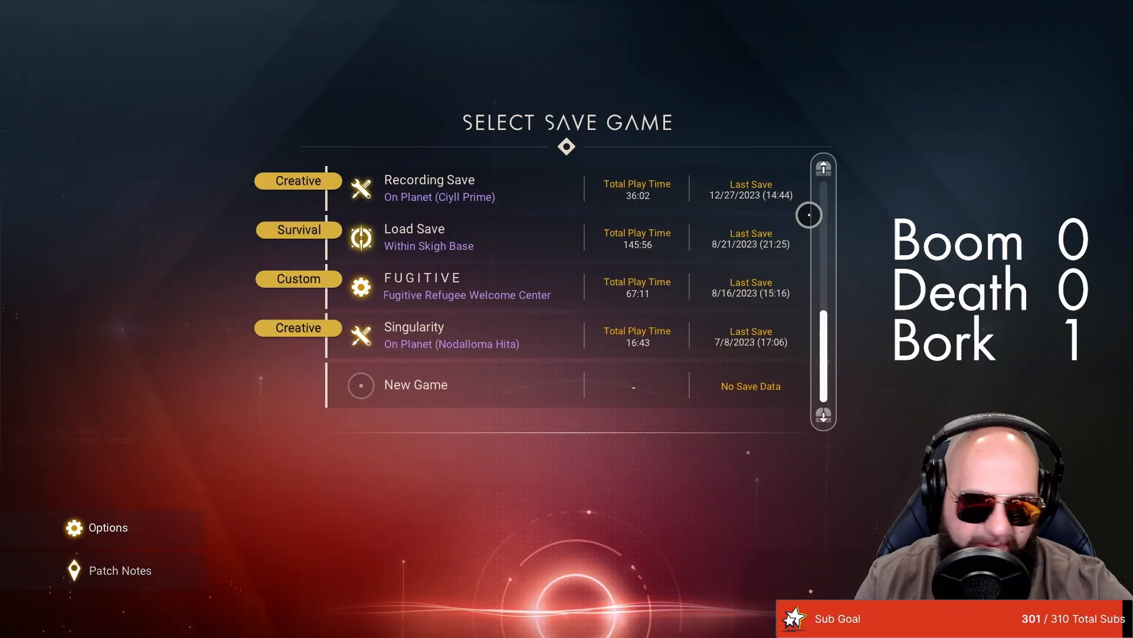
pyautogui.hotkey('alt', 'Tab')
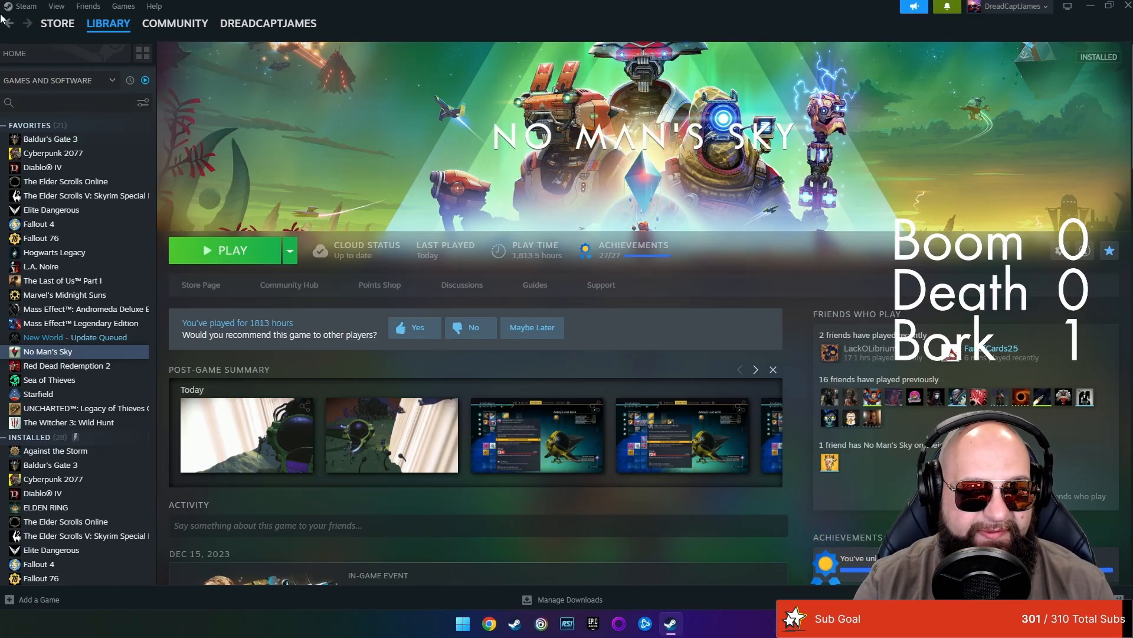
# Switch Steam into offline mode from the Steam menu
pyautogui.click(19, 7)
pyautogui.click(21, 67)
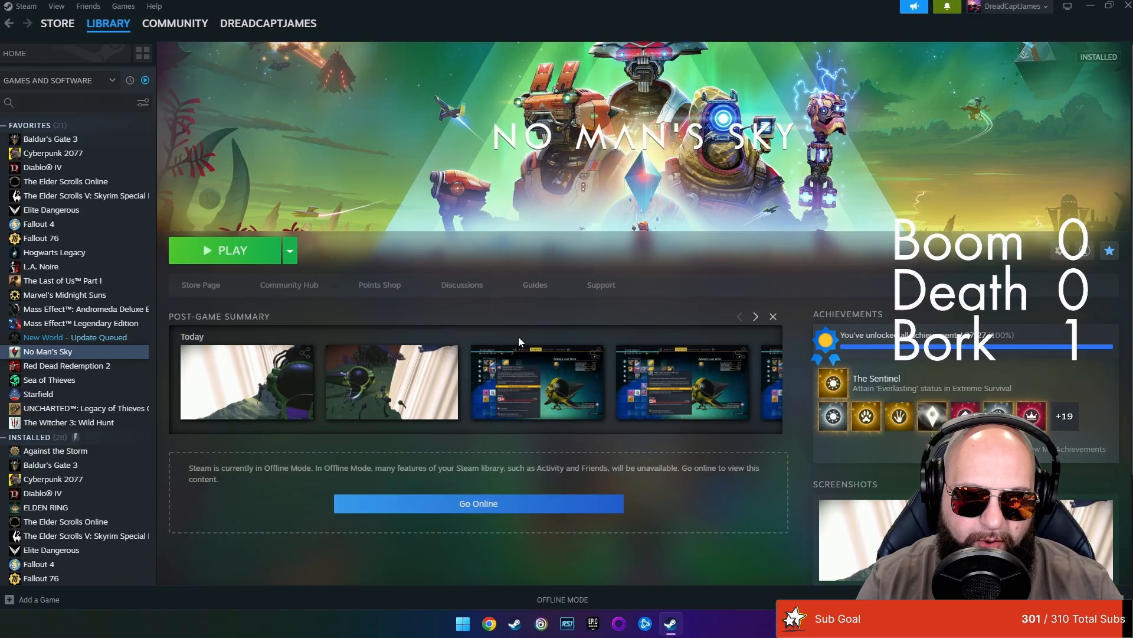
# Navigate from %appdata% into HelloGames > NMS > the st_ account folder > cache
pyautogui.press('super+r')
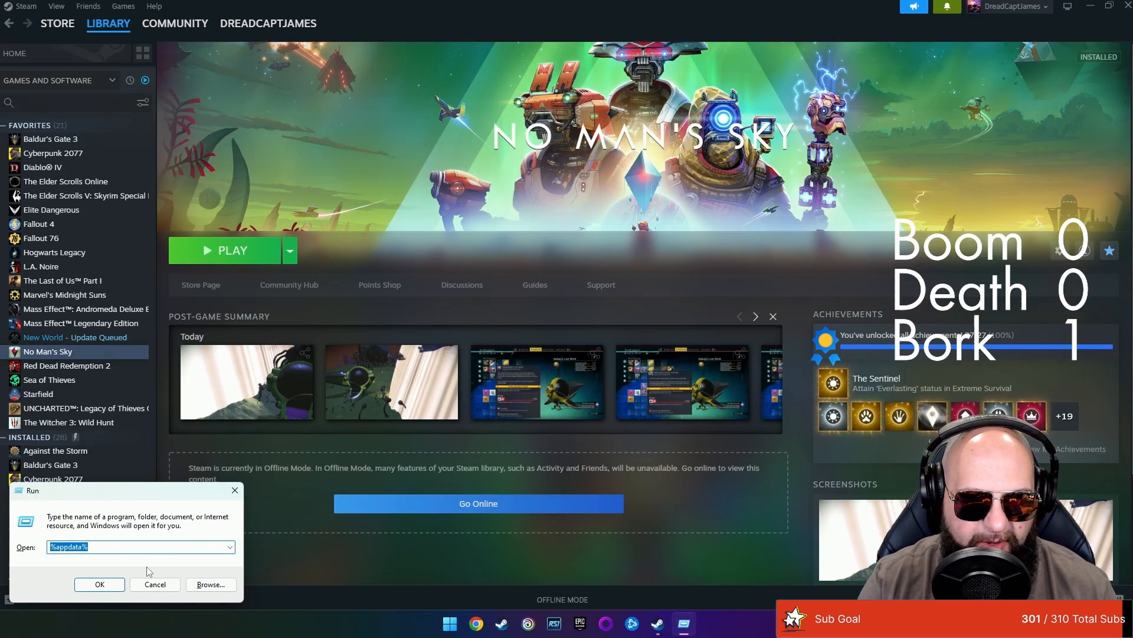
pyautogui.click(100, 583)
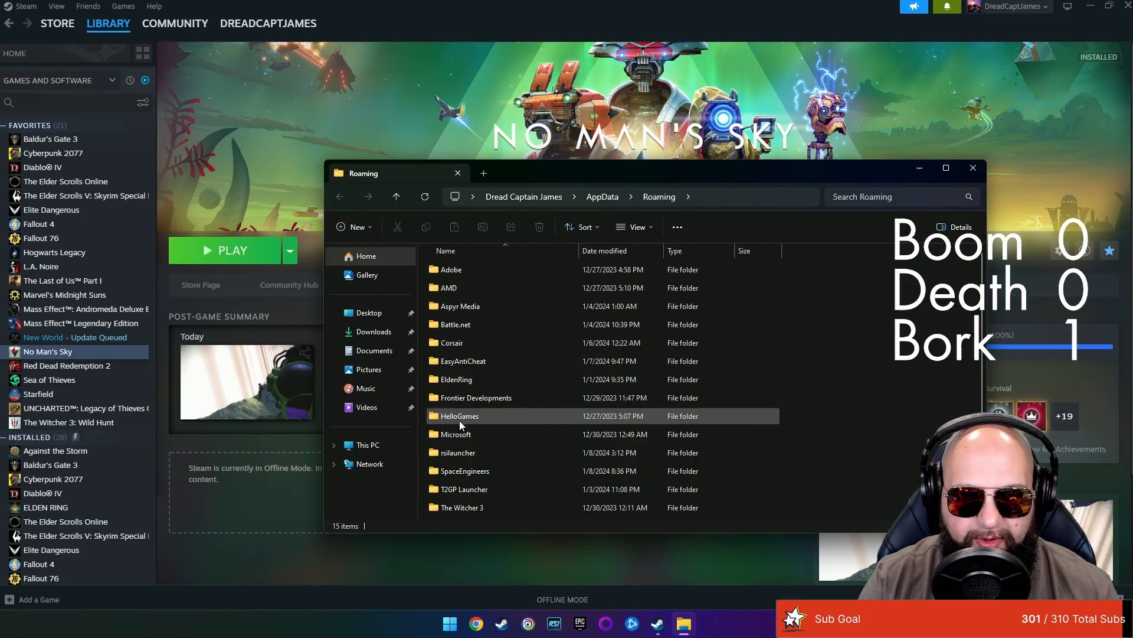
pyautogui.doubleClick(490, 415)
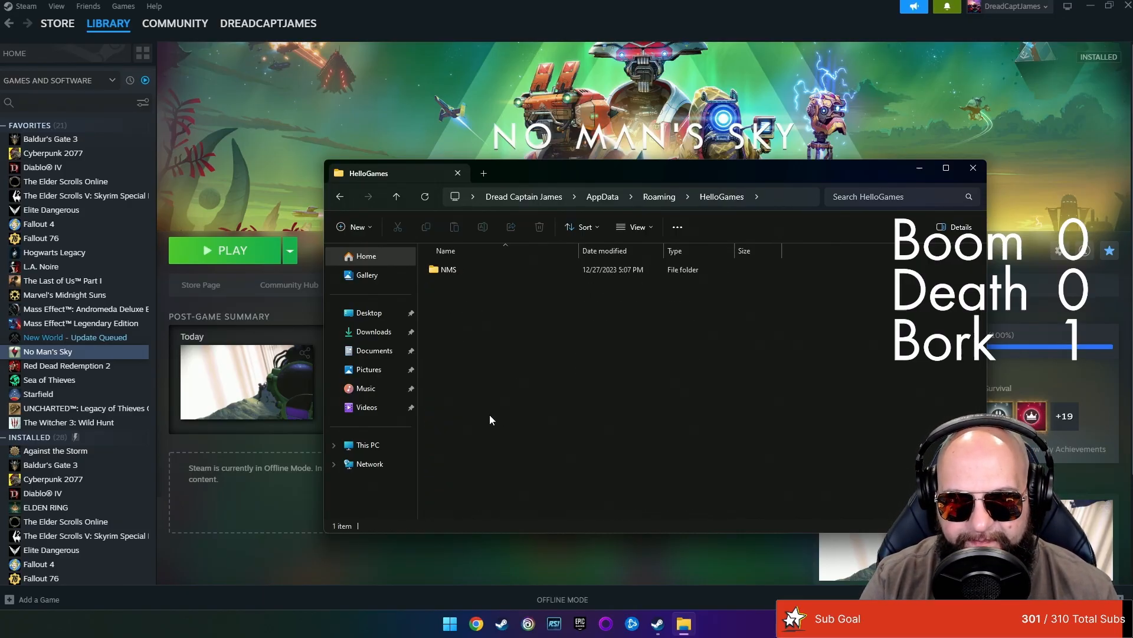
pyautogui.doubleClick(460, 269)
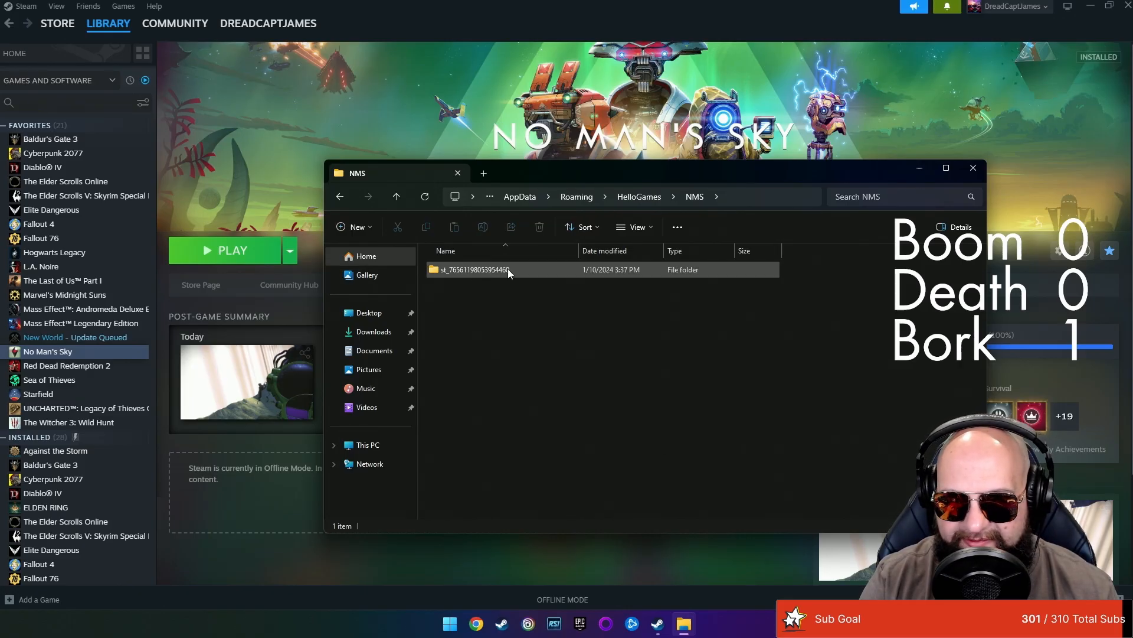
pyautogui.moveTo(478, 270)
pyautogui.doubleClick(486, 268)
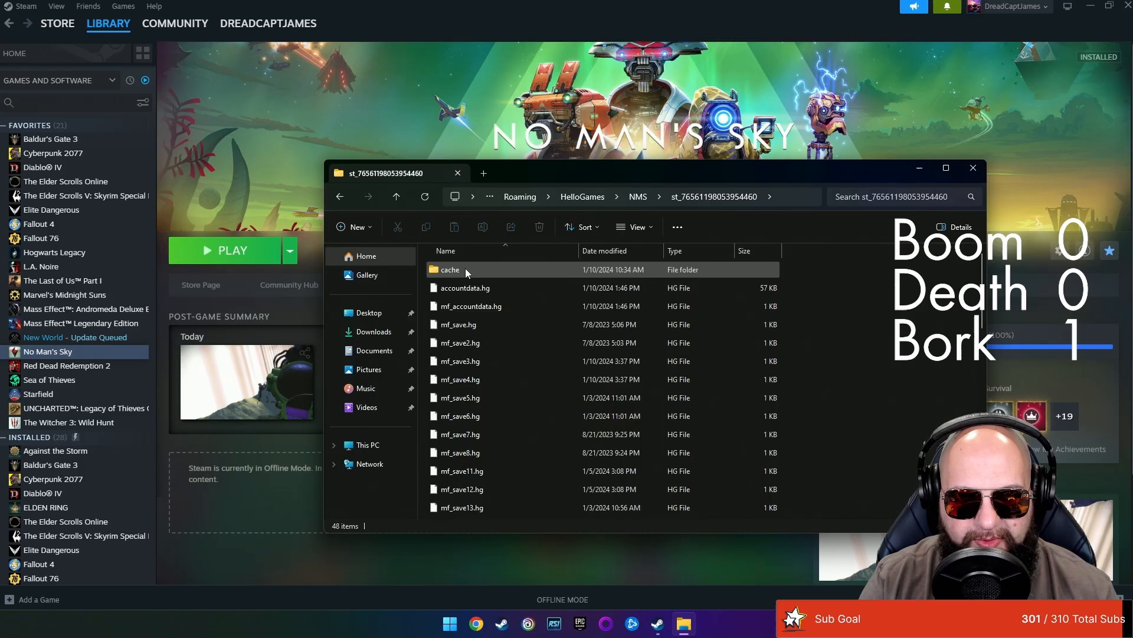
pyautogui.doubleClick(465, 269)
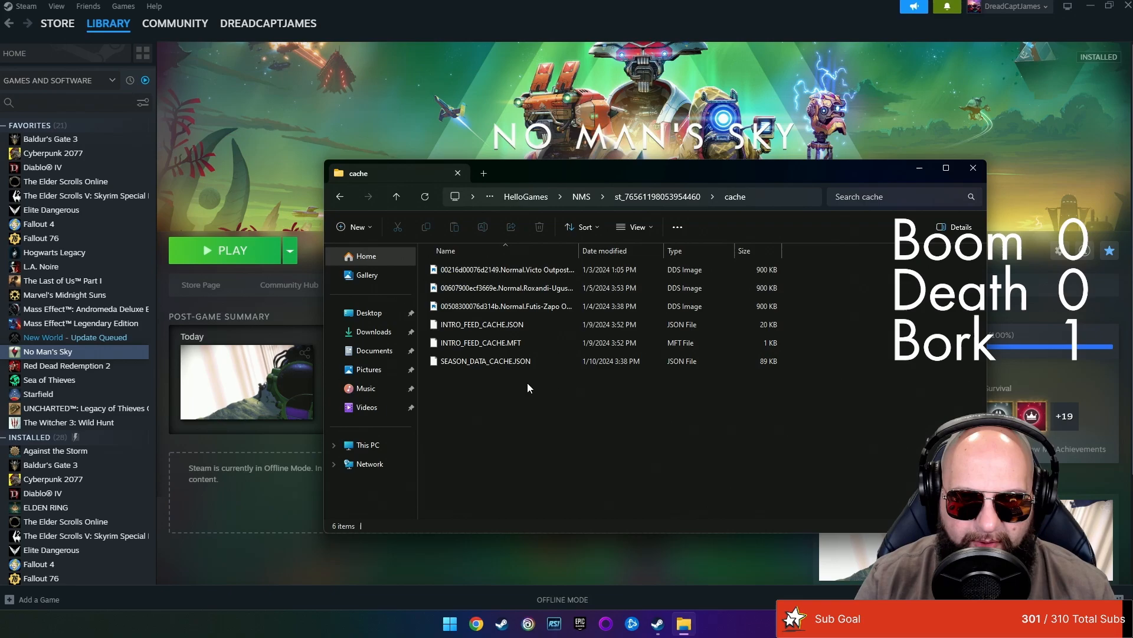
# Delete SEASON_DATA_CACHE.JSON from the cache folder
pyautogui.click(481, 361)
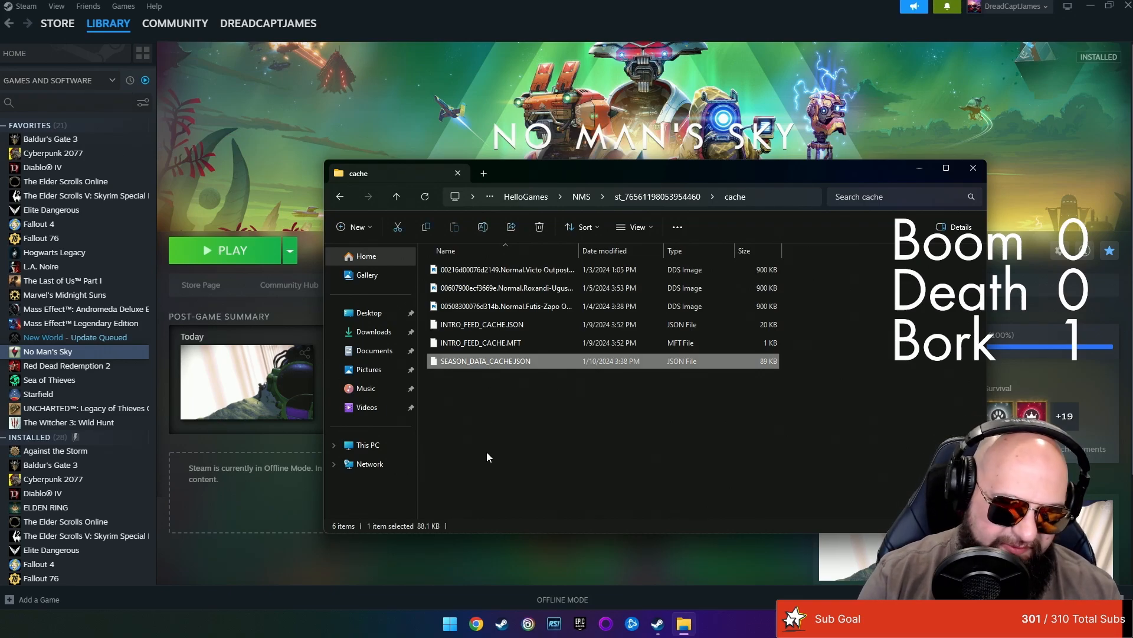
pyautogui.press('Delete')
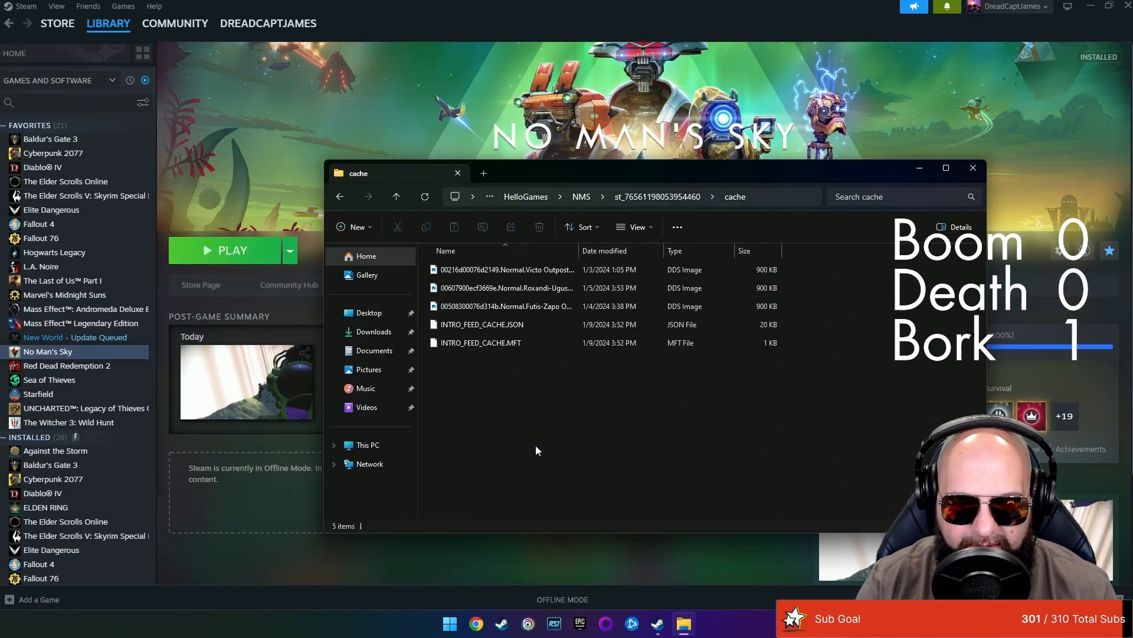
# Reach the leodium expeditions-offline repository from the No Man's Sky bookmarks
pyautogui.click(479, 624)
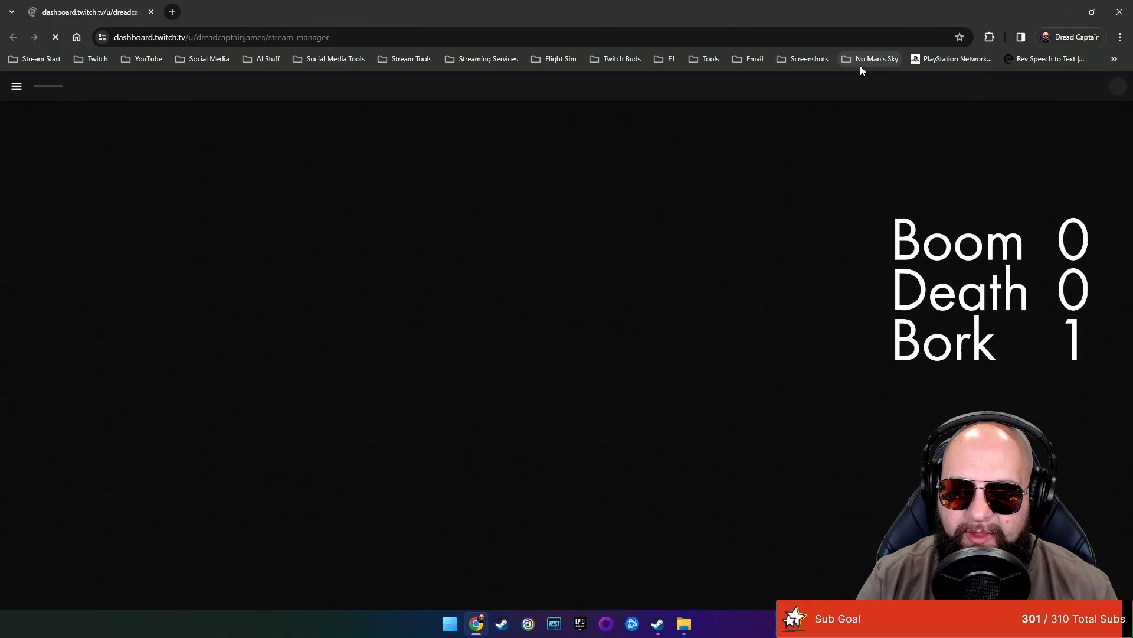
pyautogui.click(869, 59)
pyautogui.click(939, 135)
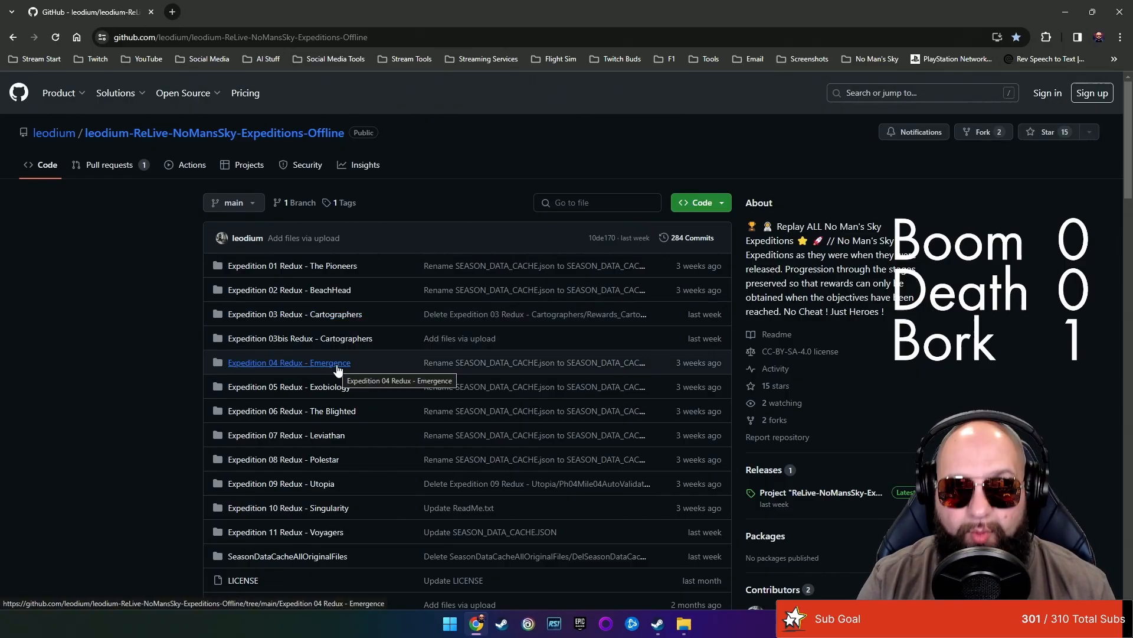
# Download the raw SEASON_DATA_CACHE.JSON from Expedition 04 Redux - Emergence > cache
pyautogui.click(256, 365)
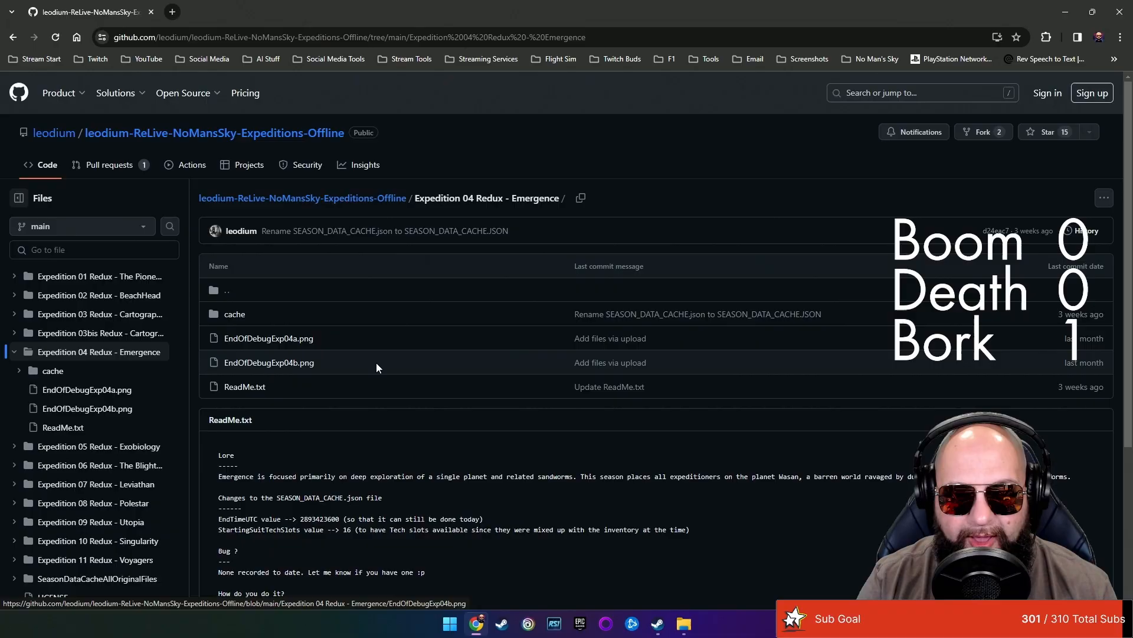
pyautogui.click(235, 315)
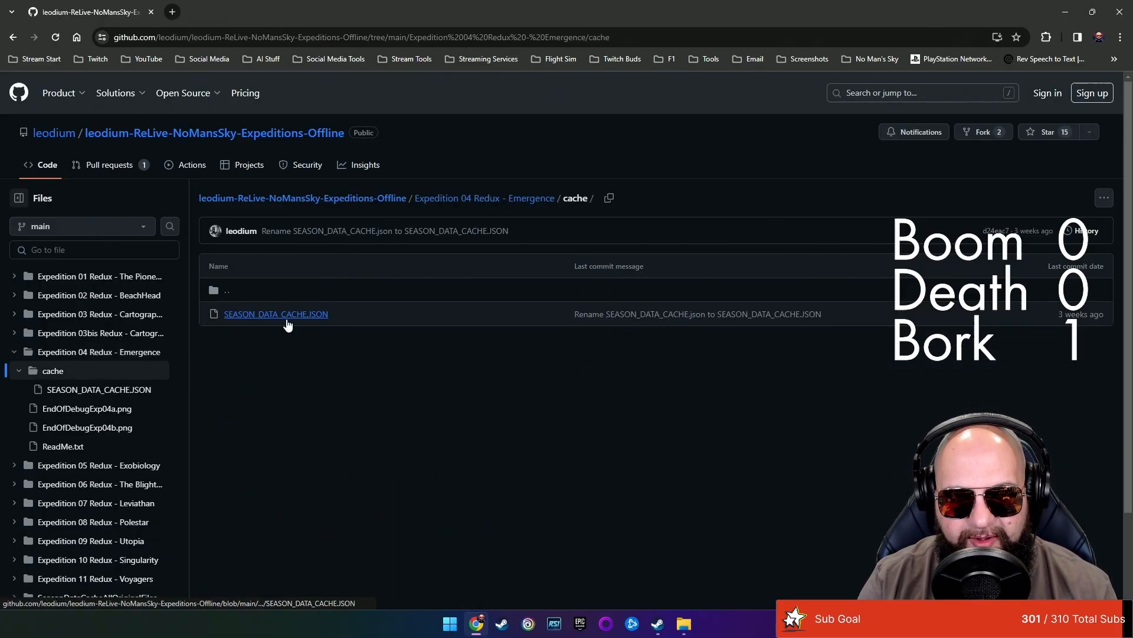
pyautogui.click(279, 315)
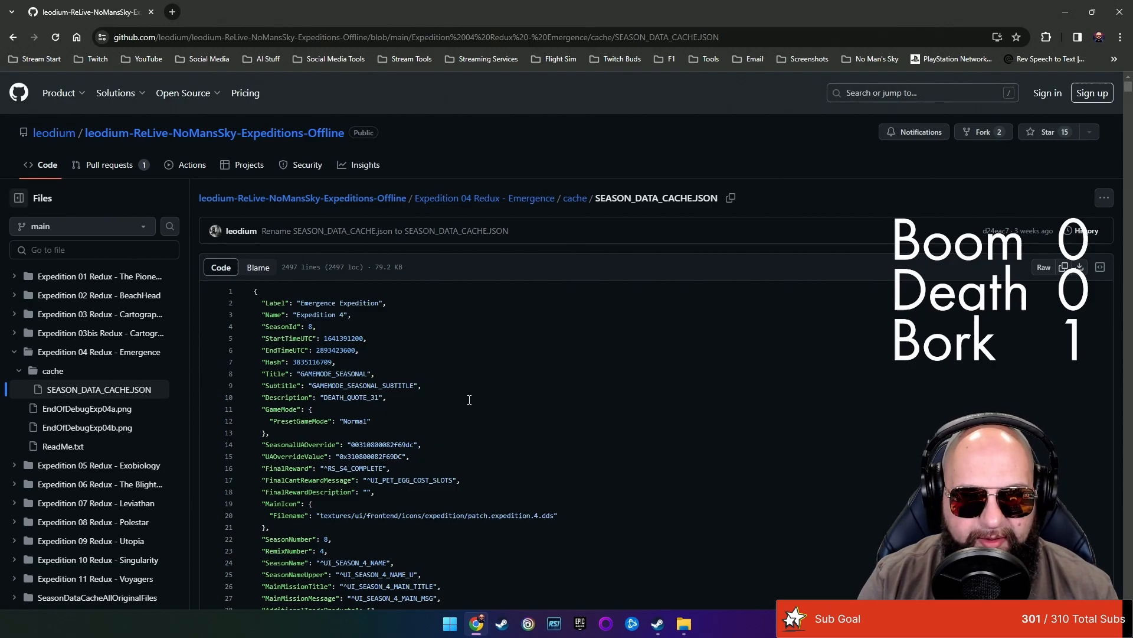
pyautogui.scroll(-5, 470, 400)
pyautogui.scroll(5, 718, 412)
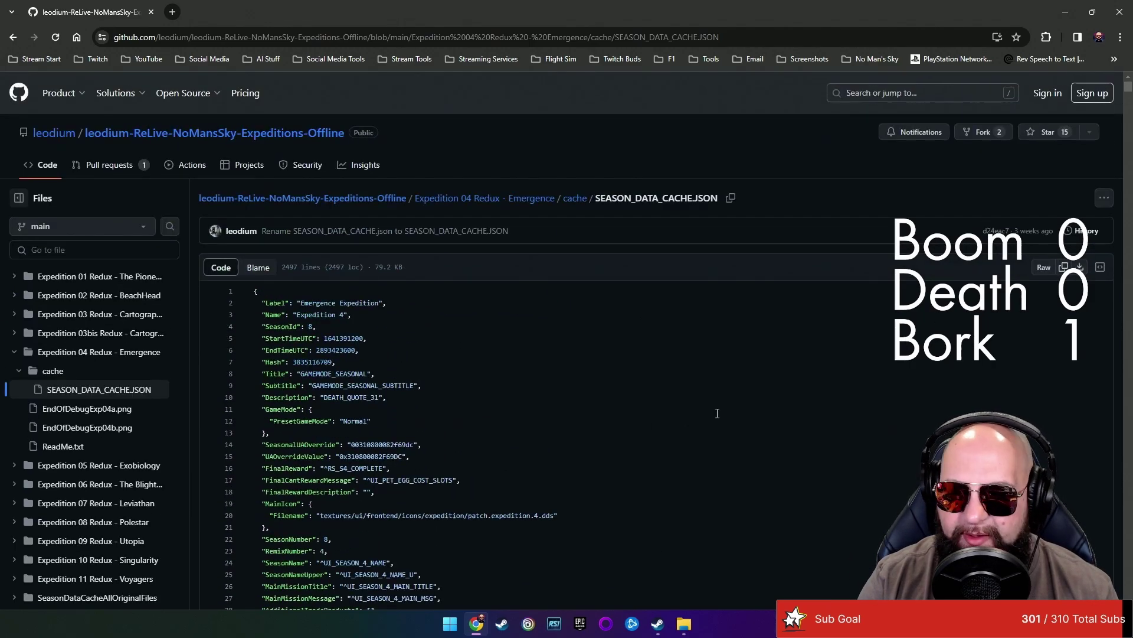
pyautogui.click(1080, 268)
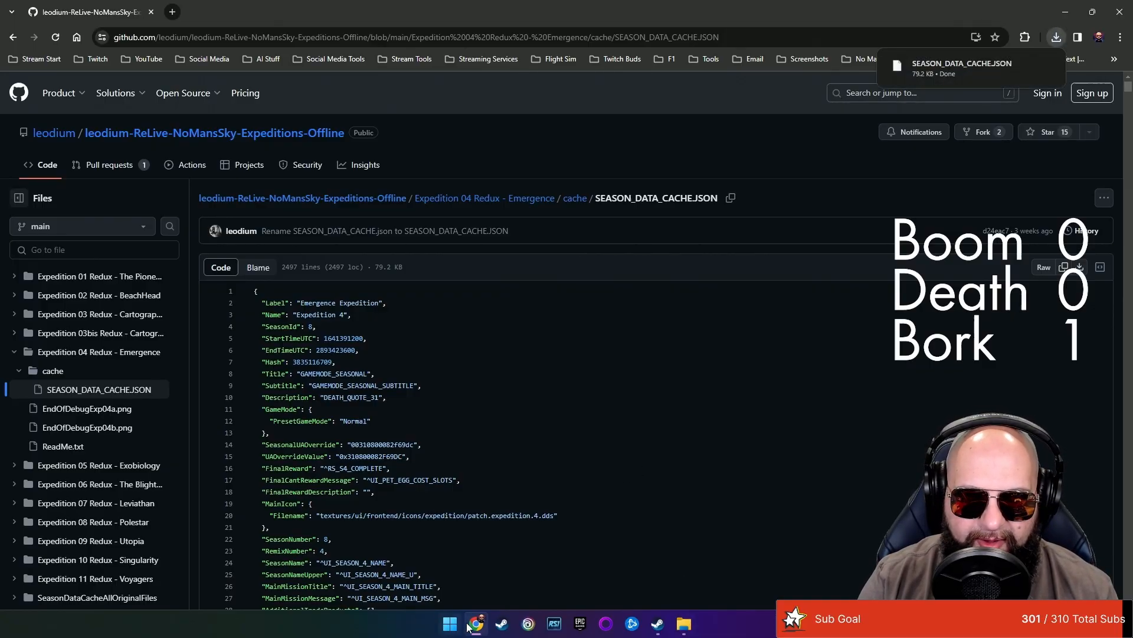
# Snap Downloads beside the cache window and drag SEASON_DATA_CACHE.JSON into cache
pyautogui.click(452, 626)
pyautogui.click(642, 580)
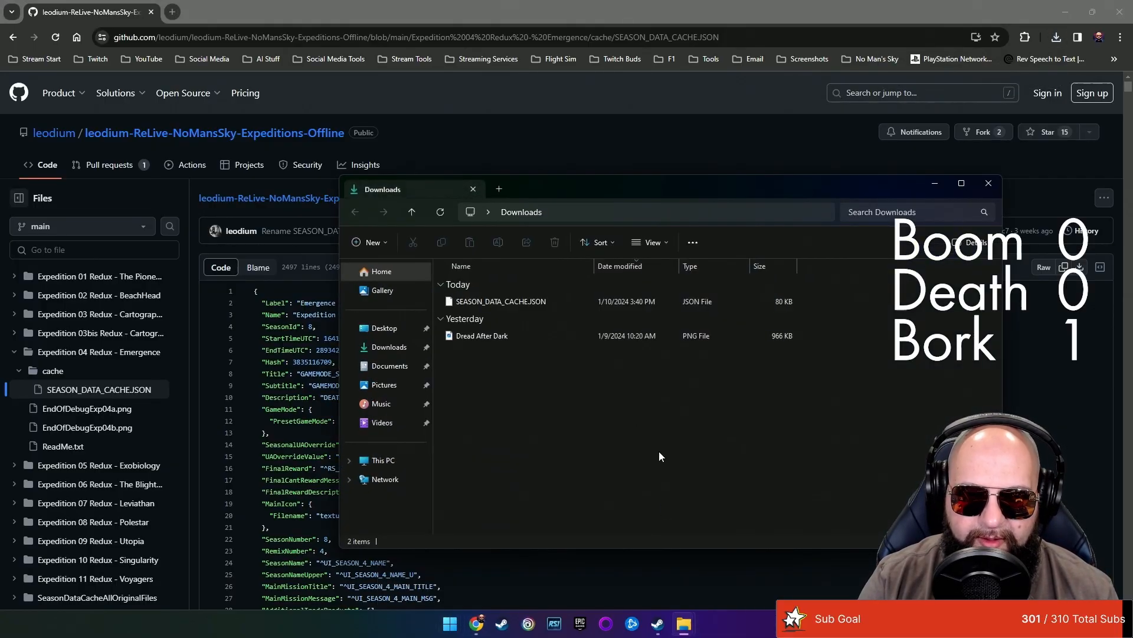
pyautogui.moveTo(541, 249); pyautogui.dragTo(974, 145)
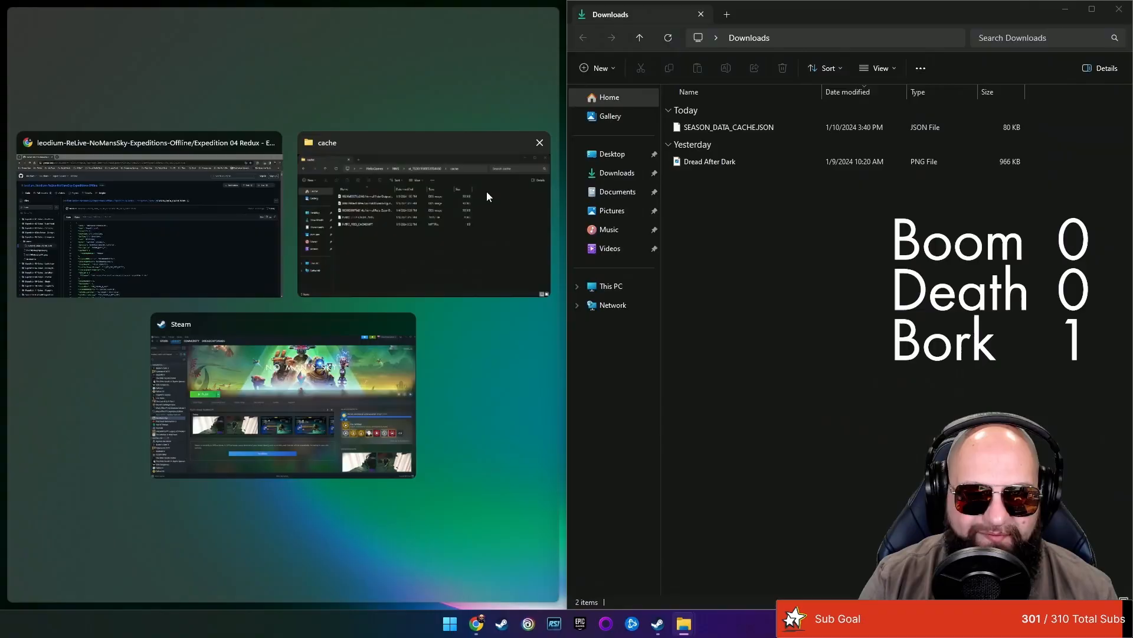
pyautogui.click(409, 222)
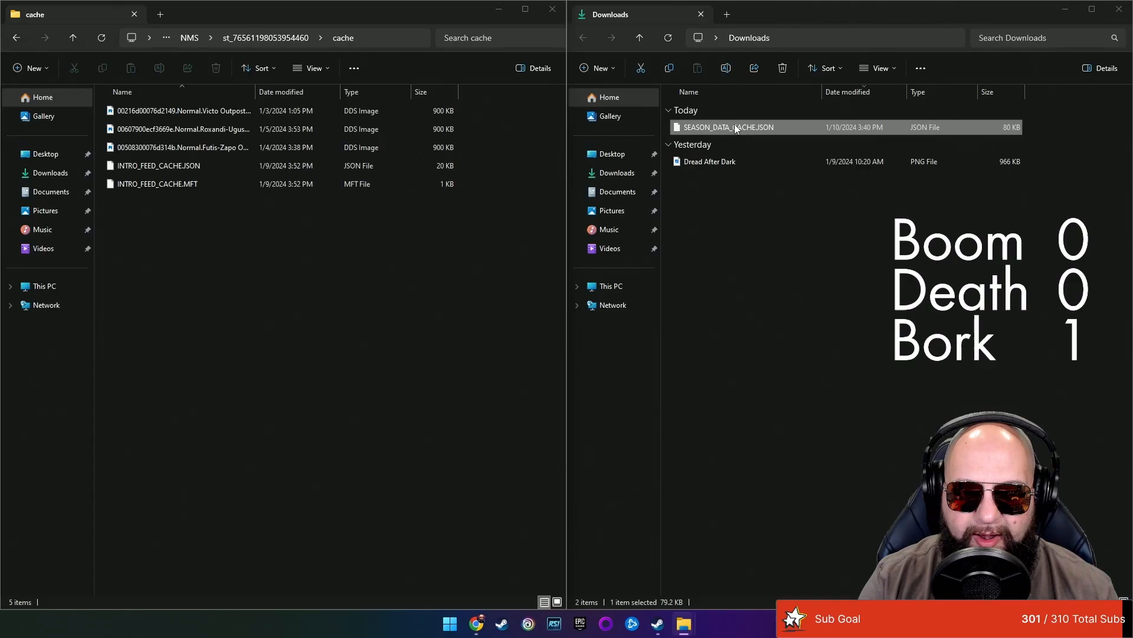
pyautogui.moveTo(734, 127); pyautogui.dragTo(247, 407)
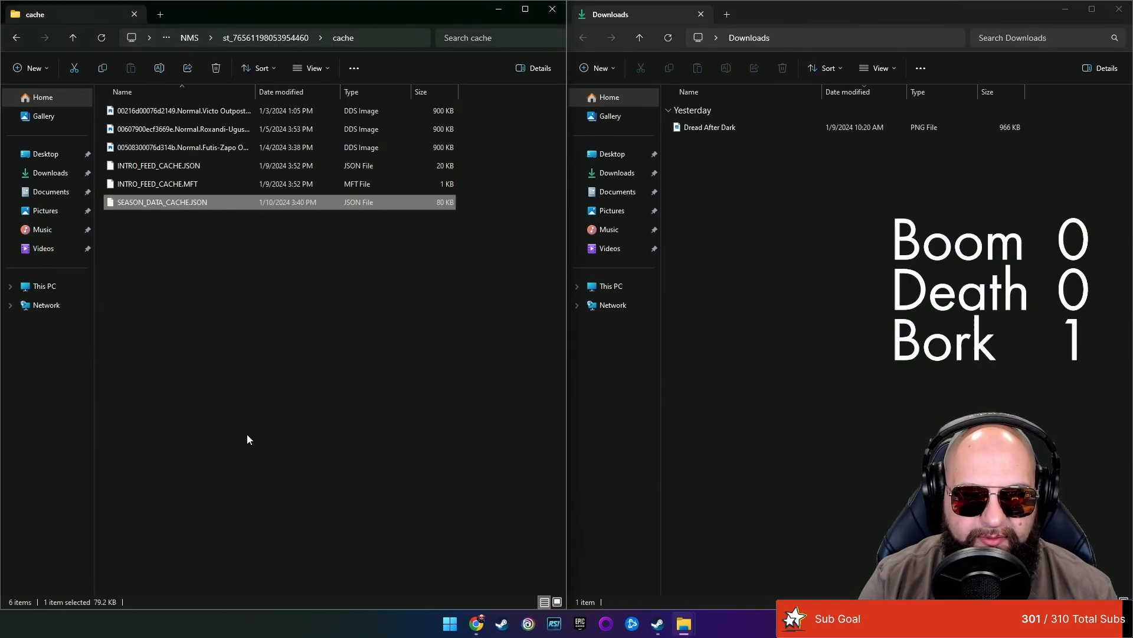
# Close both Explorer windows and Chrome to reveal the Steam library
pyautogui.click(1118, 10)
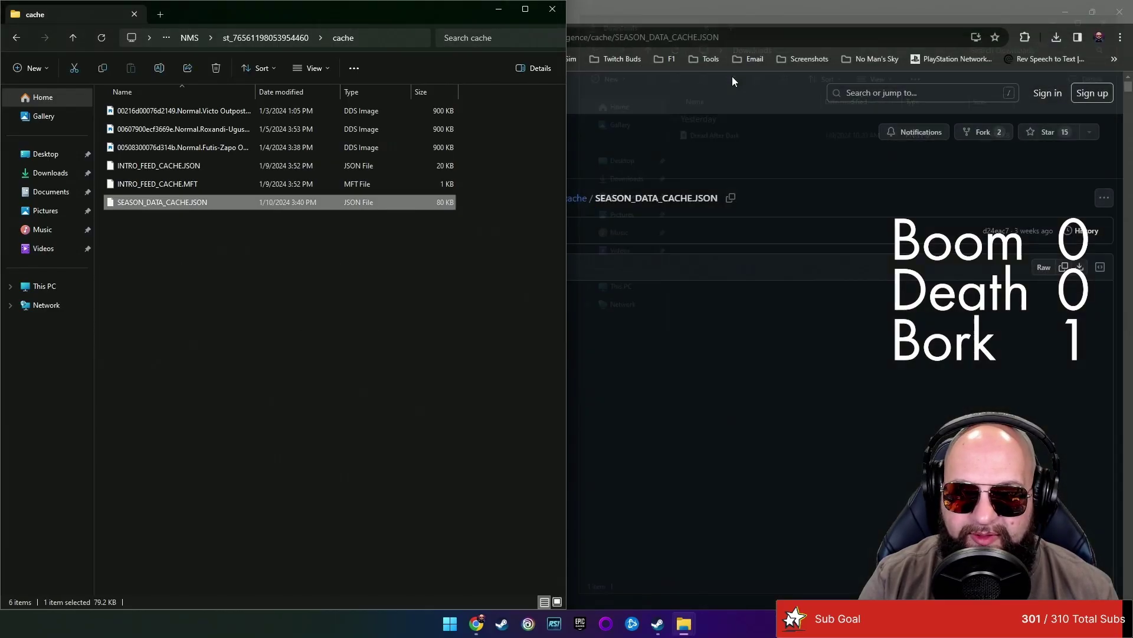
pyautogui.click(553, 10)
pyautogui.click(1118, 13)
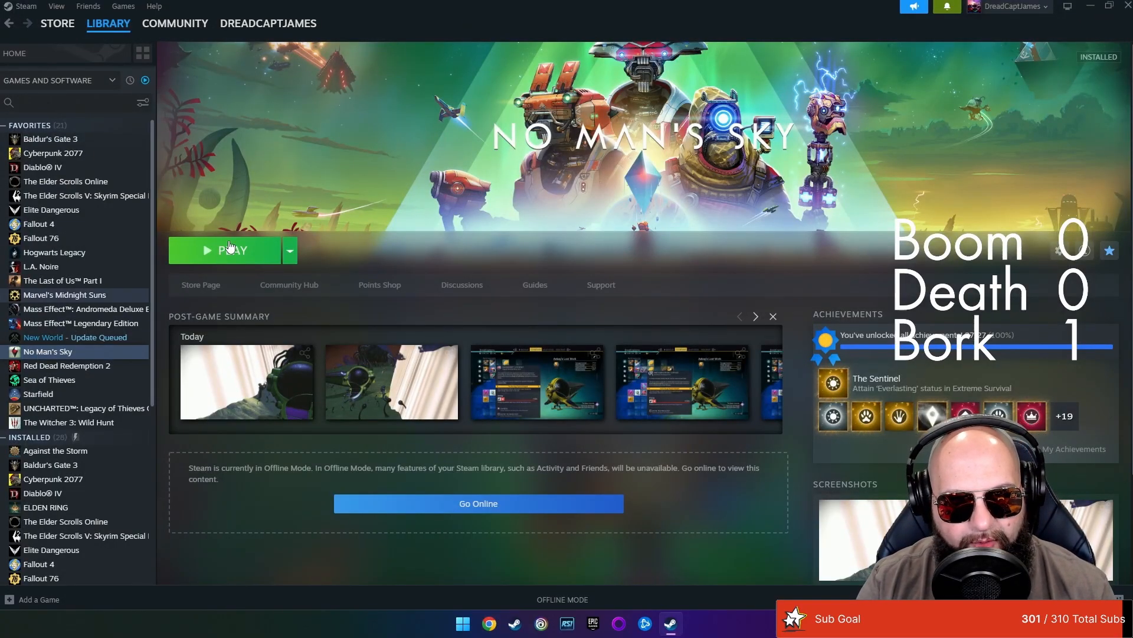
# Launch No Man's Sky, choose Play Game and start a New Game to reach the mode choices
pyautogui.click(225, 251)
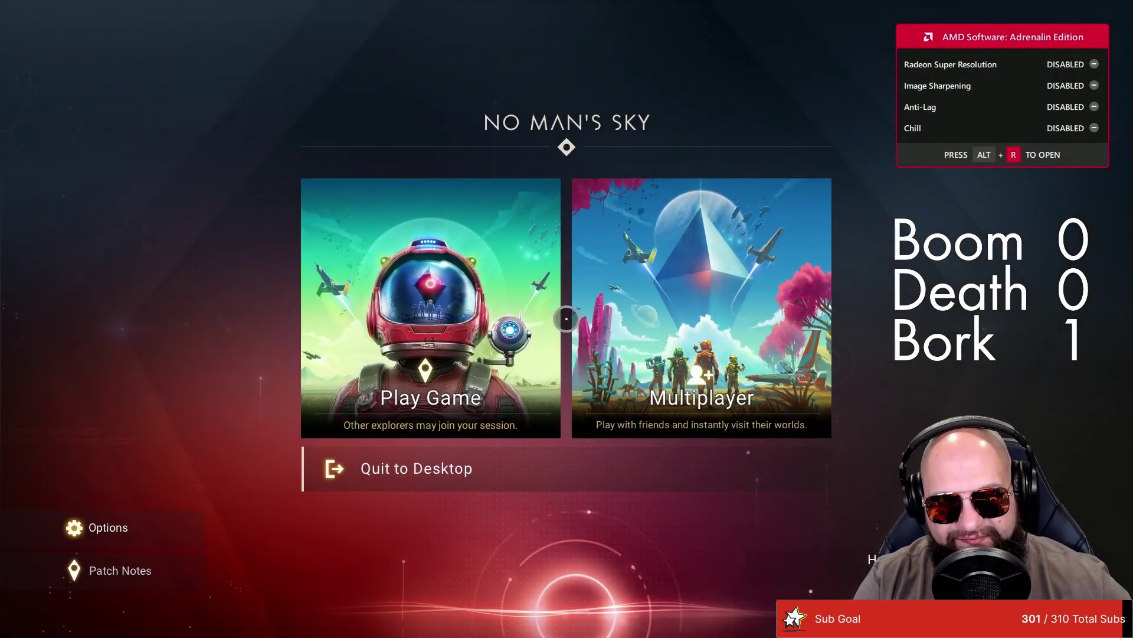
pyautogui.click(496, 319)
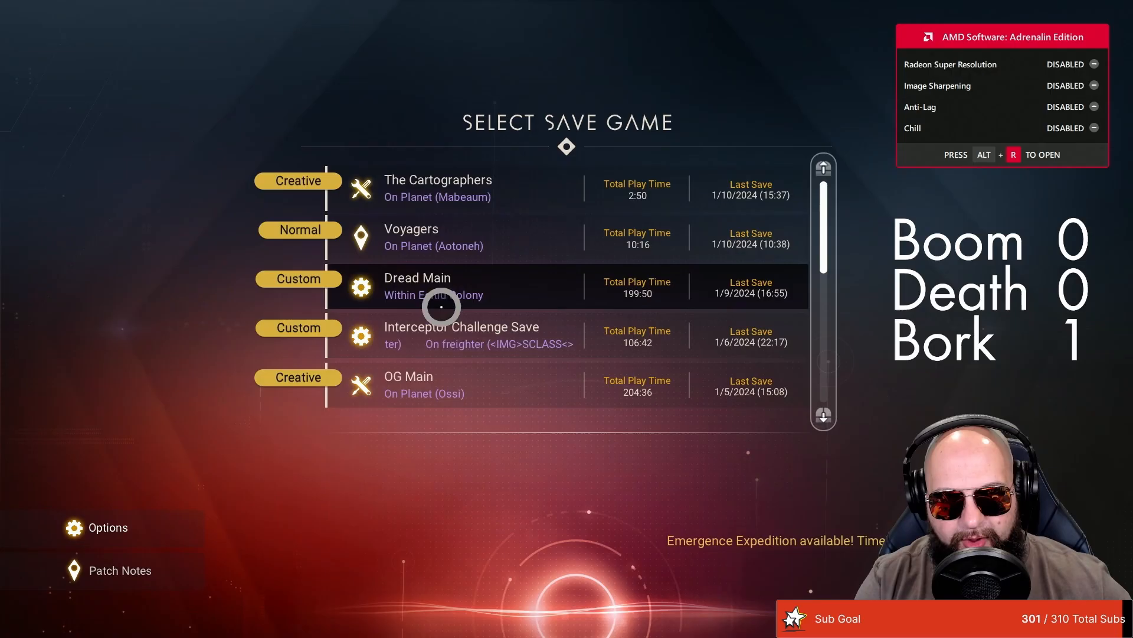
pyautogui.scroll(-5, 443, 301)
pyautogui.scroll(-3, 496, 316)
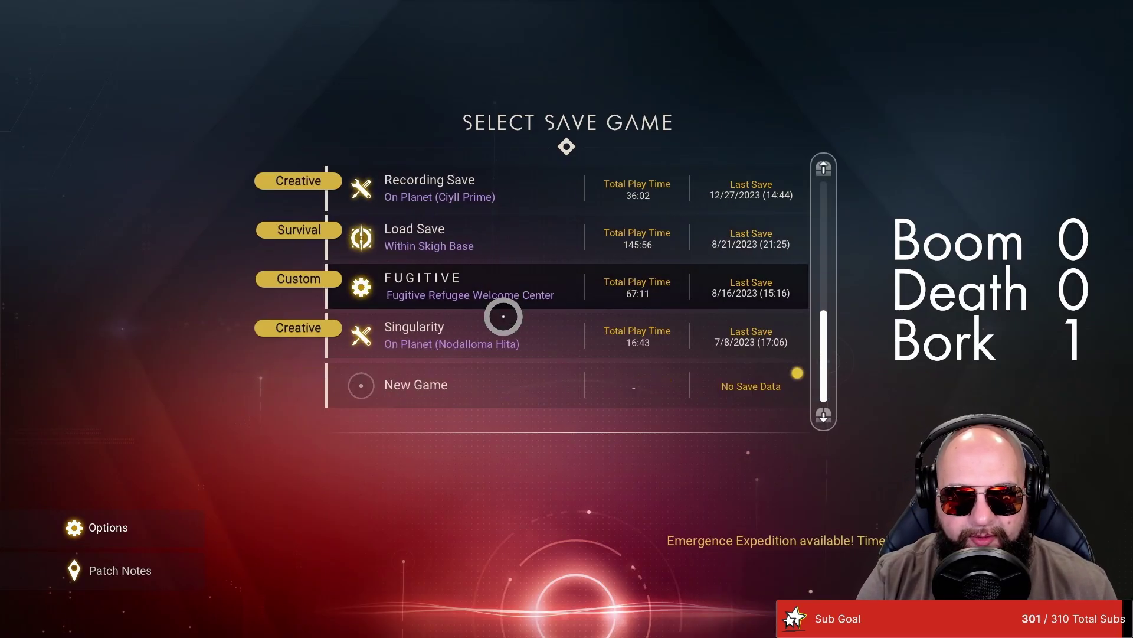
pyautogui.click(465, 385)
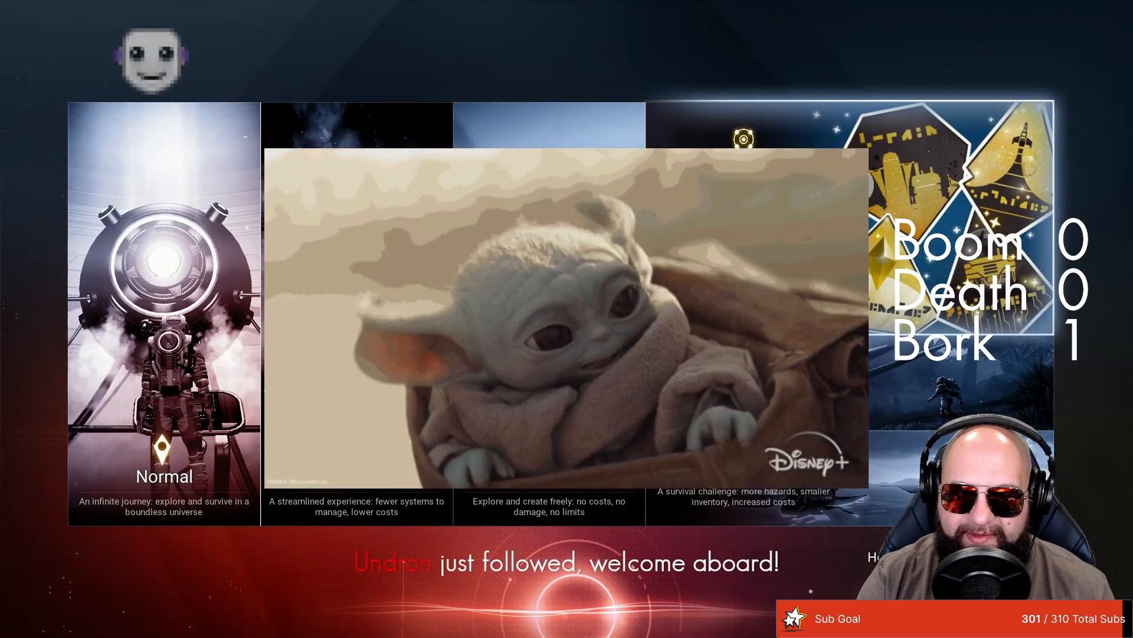